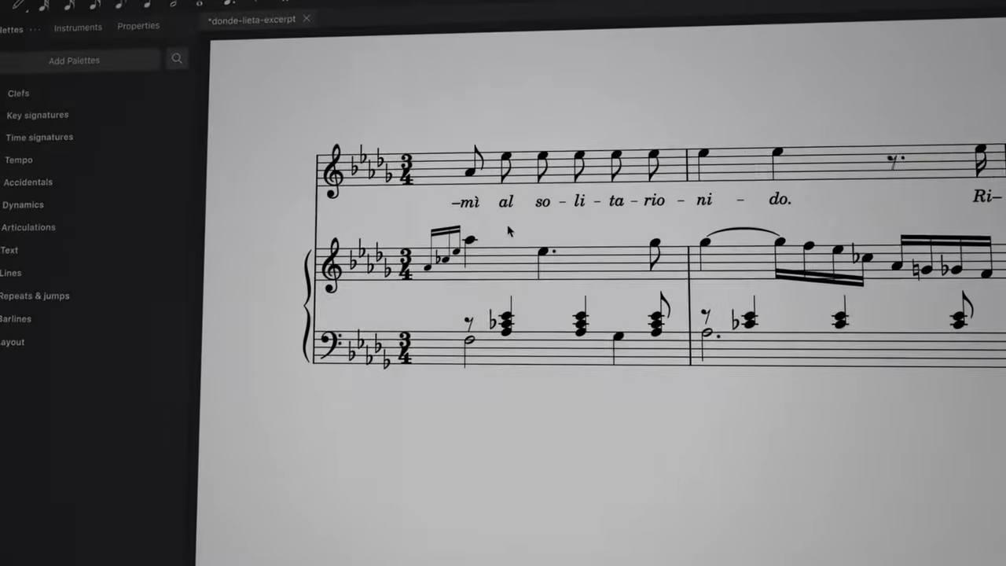
Add mf under the first right-hand piano note, then switch to the Mozart-variations score
click(469, 240)
click(109, 204)
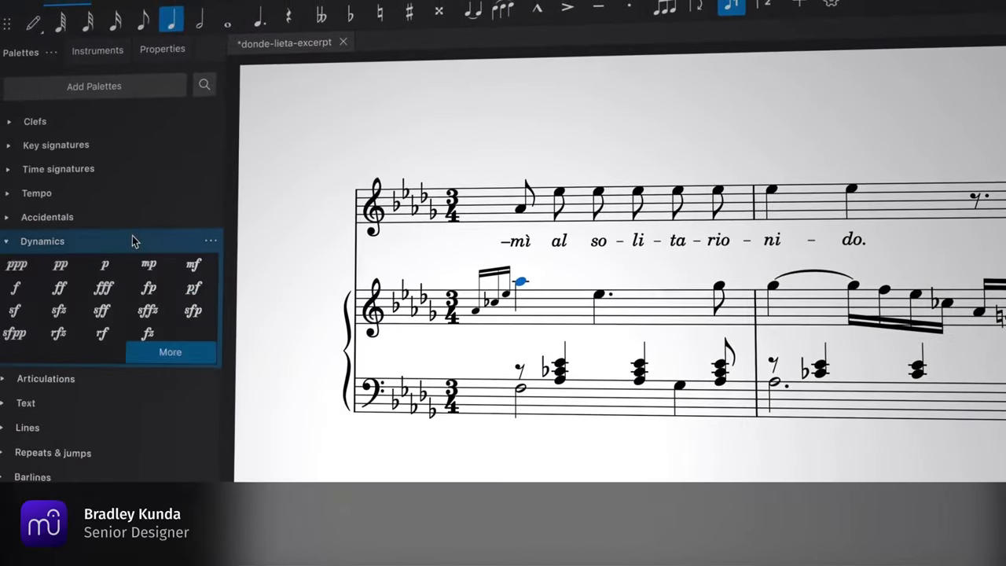
click(193, 264)
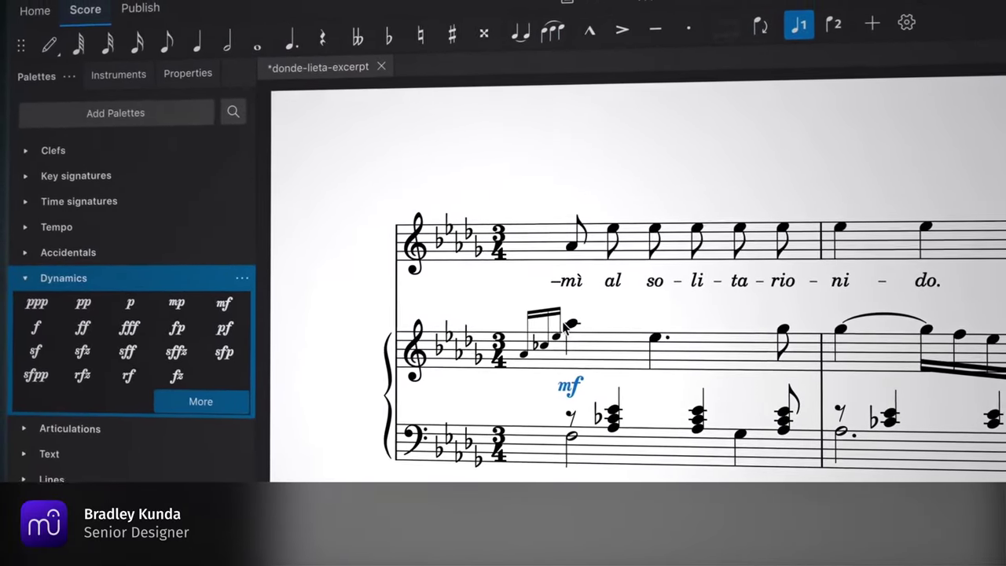
click(567, 325)
click(621, 29)
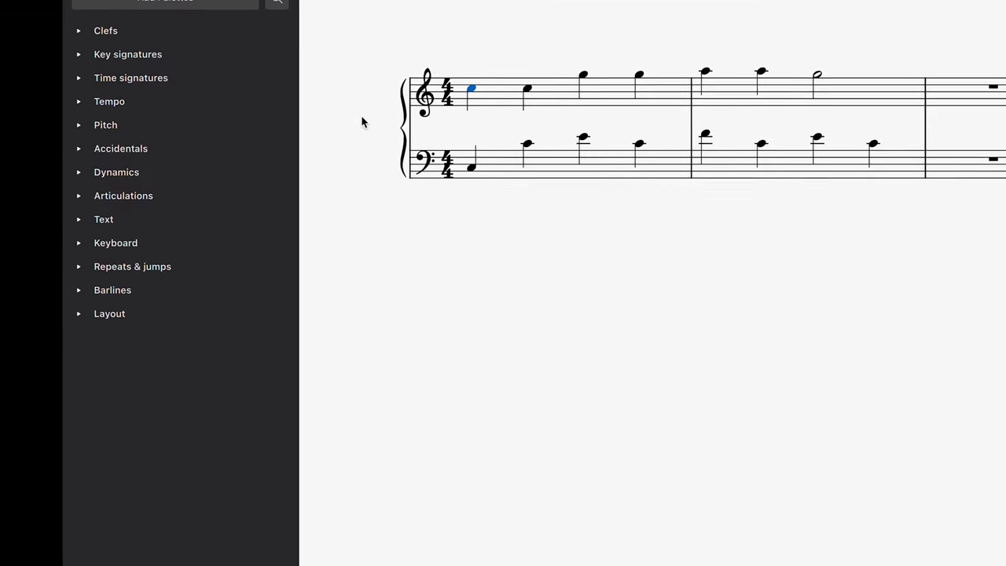
Add p under the first treble note from the Dynamics palette, then select the bar 2 half note
click(114, 214)
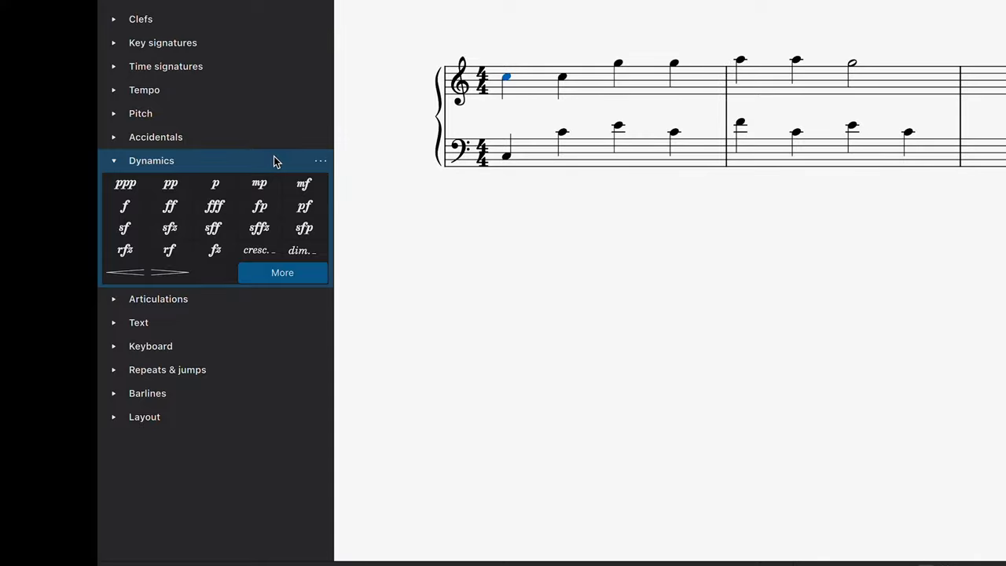
click(226, 184)
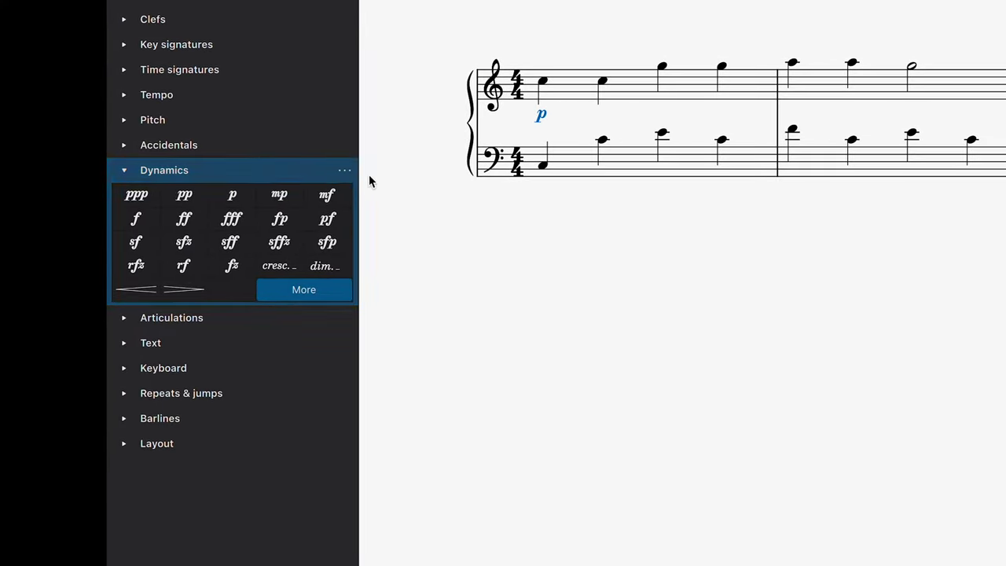
click(911, 69)
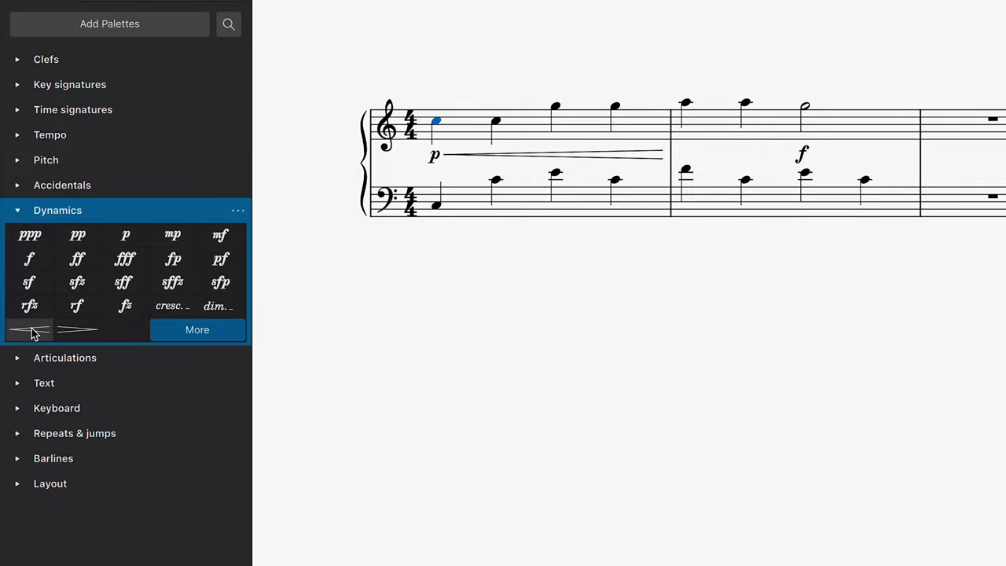
Extend the crescendo hairpin's end two notes right to bar 2 beat 3 and drag the f there
click(605, 154)
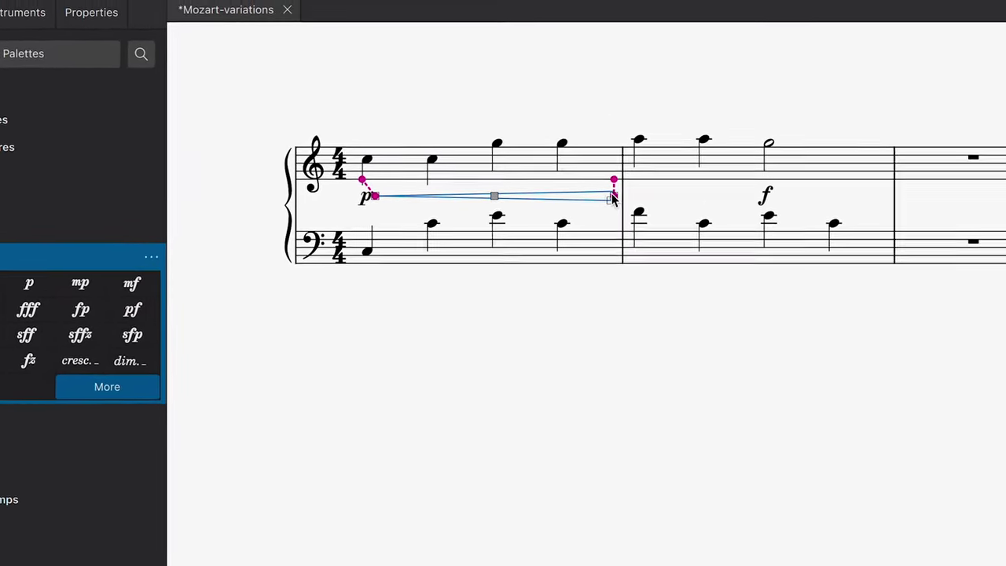
click(664, 155)
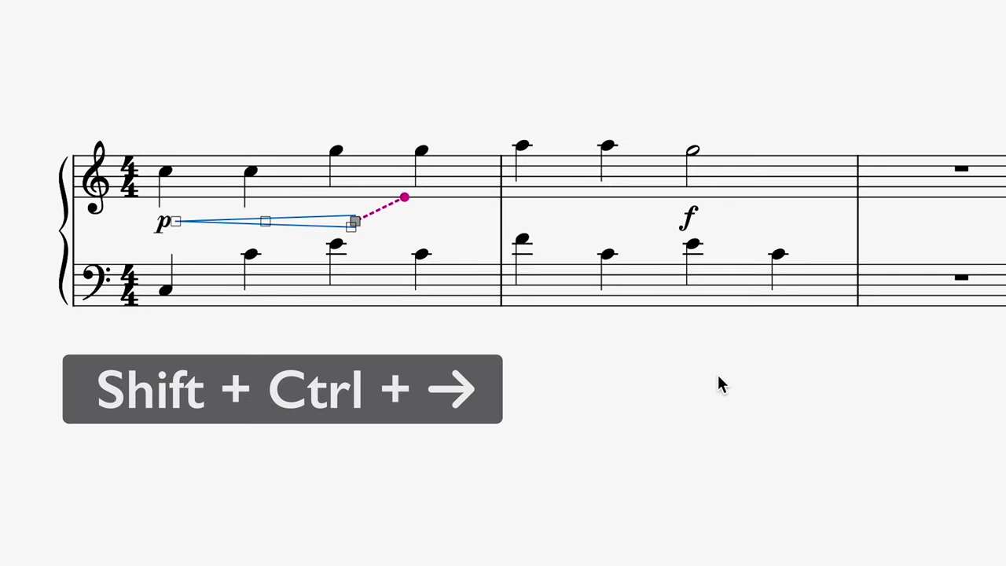
key(shift+ctrl+Right)
key(shift+ctrl+Right)
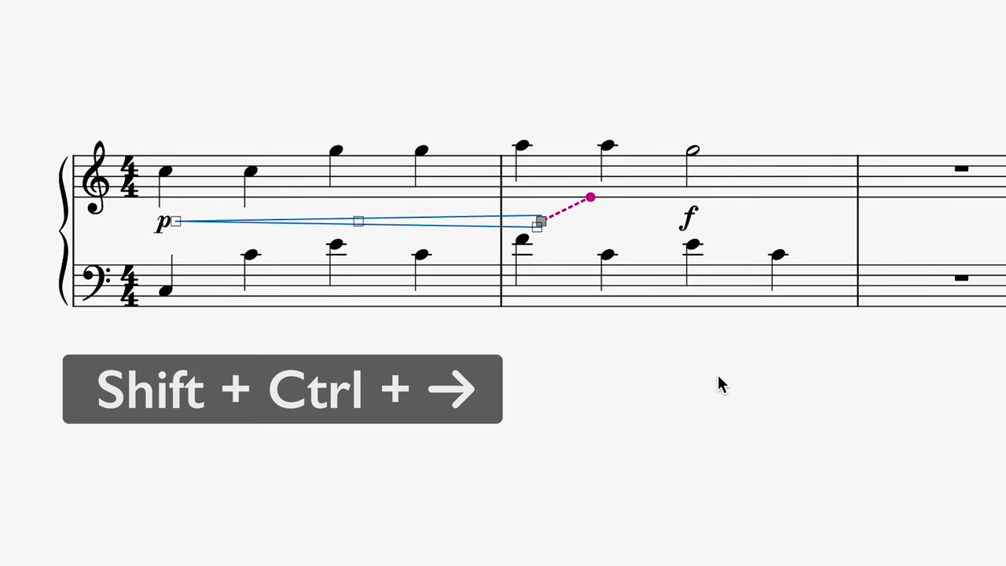
key(shift+ctrl+Right)
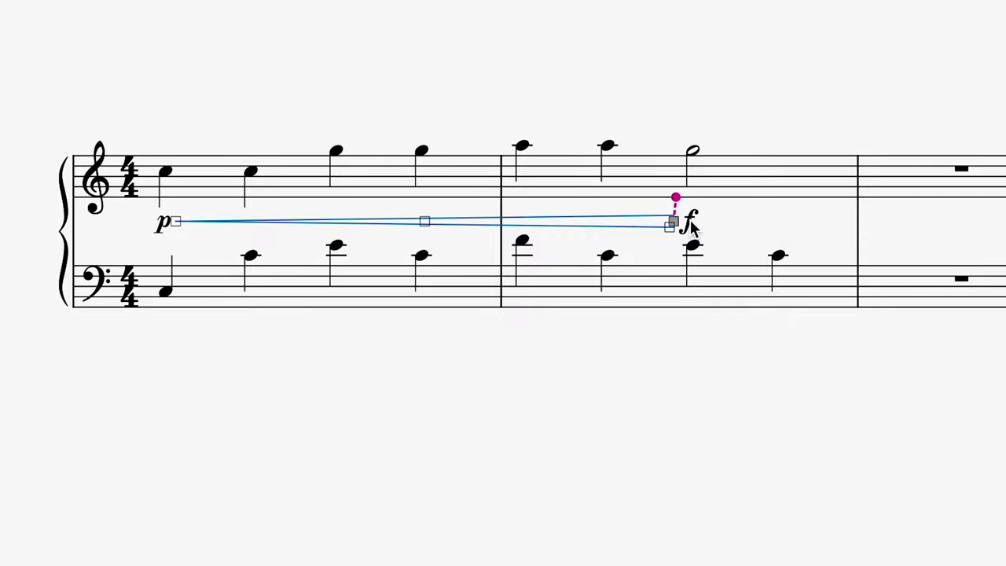
mouse_move(690, 224)
mouse_down()
mouse_move(382, 244)
mouse_move(635, 218)
mouse_move(705, 225)
mouse_up()
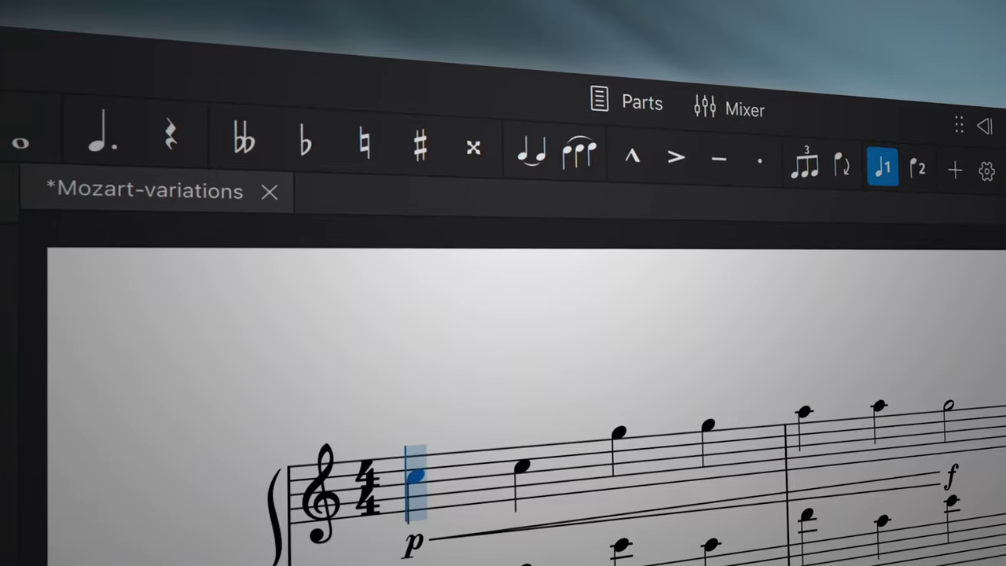
Add marcato, accent, tenuto and staccato to the first note with Shift+O, V, N and S
key(shift+o)
key(shift+v)
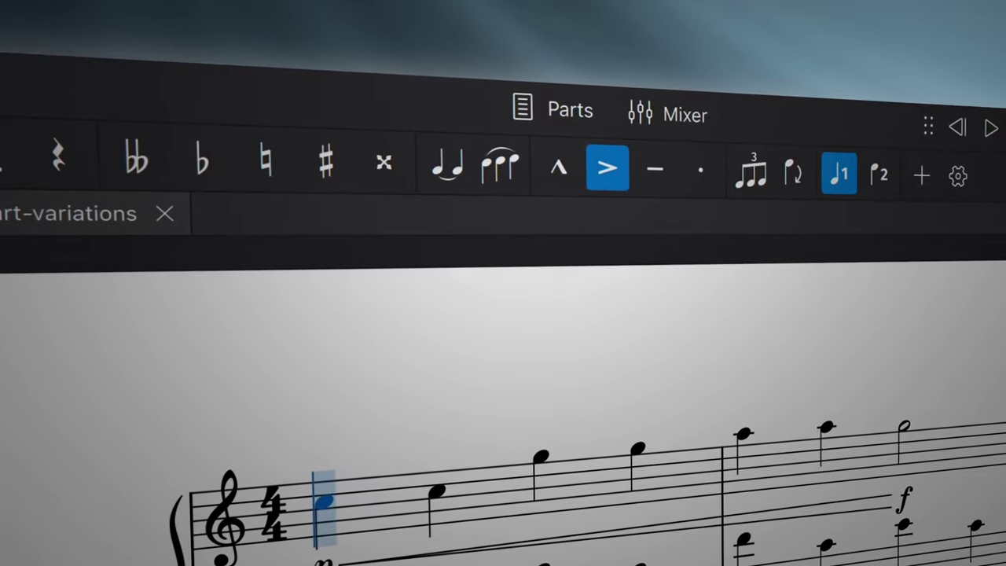
key(shift+n)
key(shift+s)
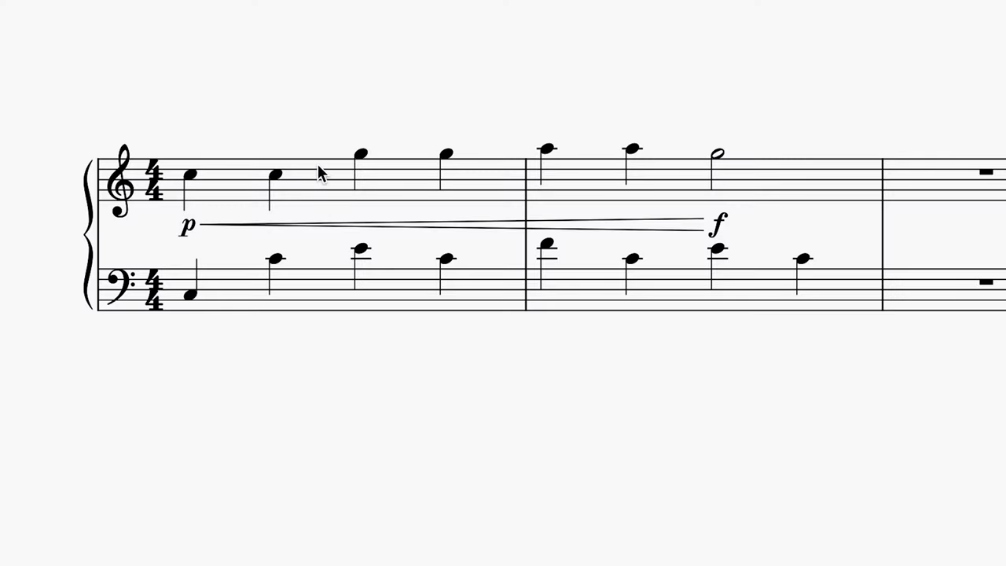
Apply the articulations to every treble note across bars 1–2
click(318, 173)
shift+click(770, 161)
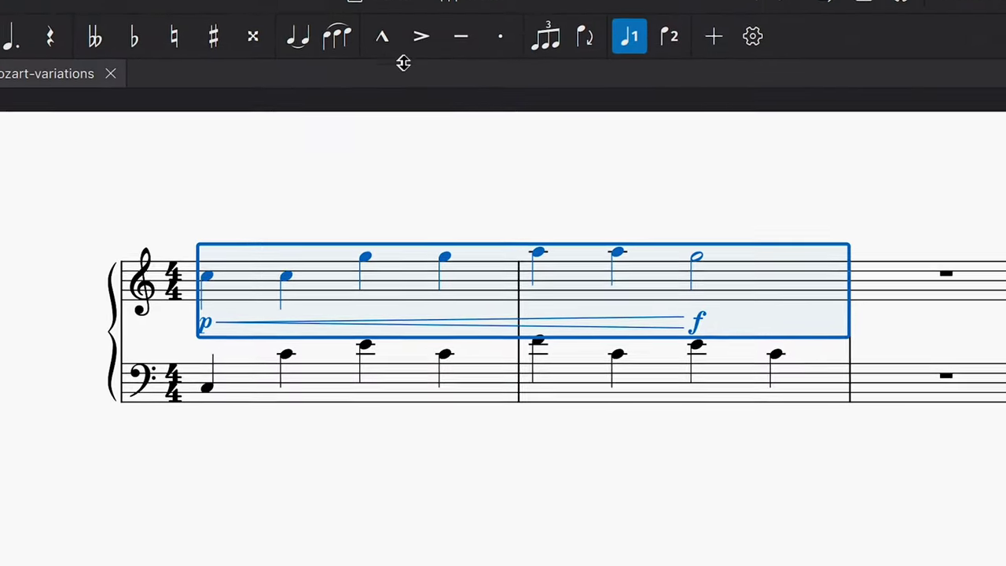
click(386, 41)
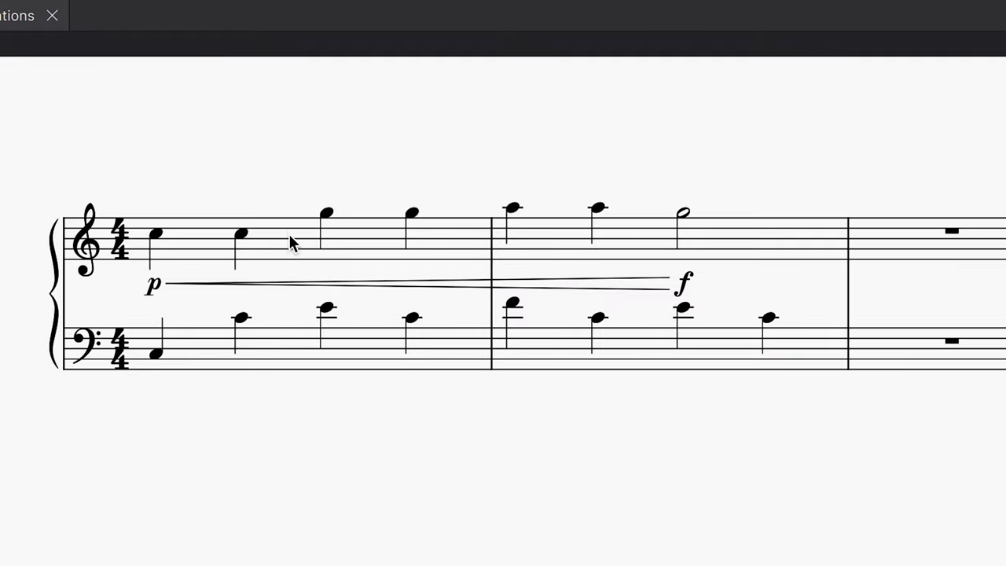
Slur the treble notes of bars 1–2 and tie the bar 2 bass note to the next
click(337, 338)
shift+click(721, 337)
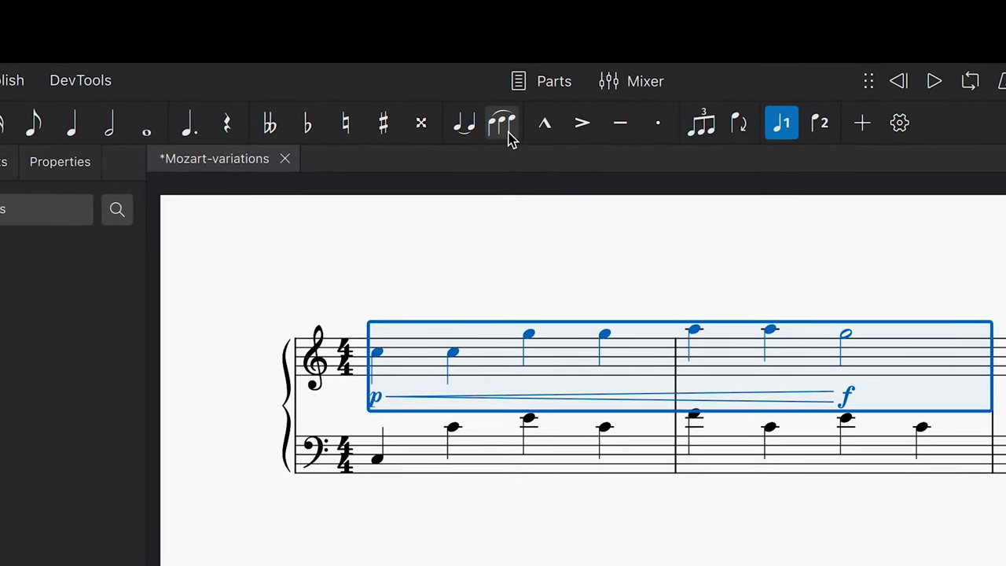
click(503, 126)
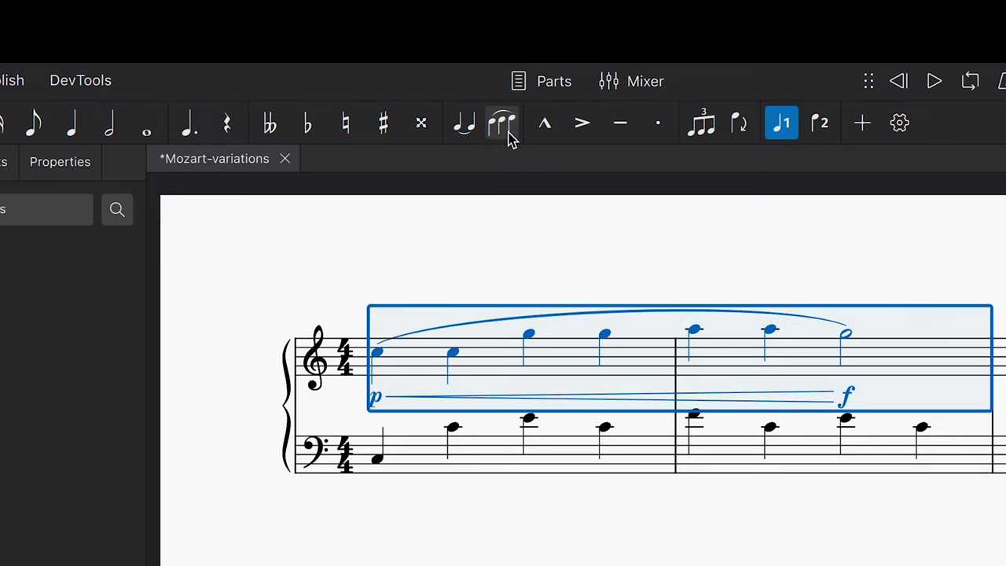
key(s)
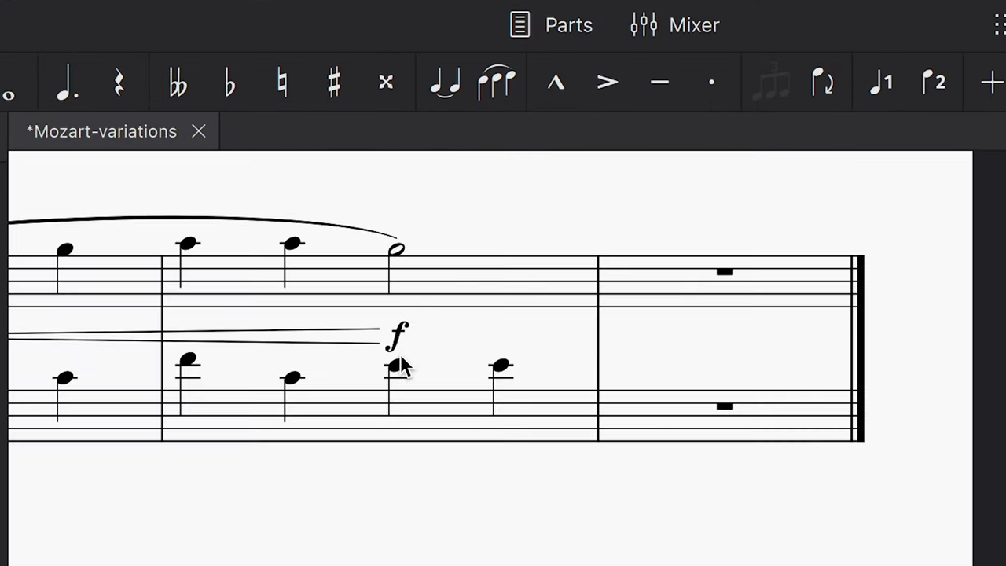
click(447, 85)
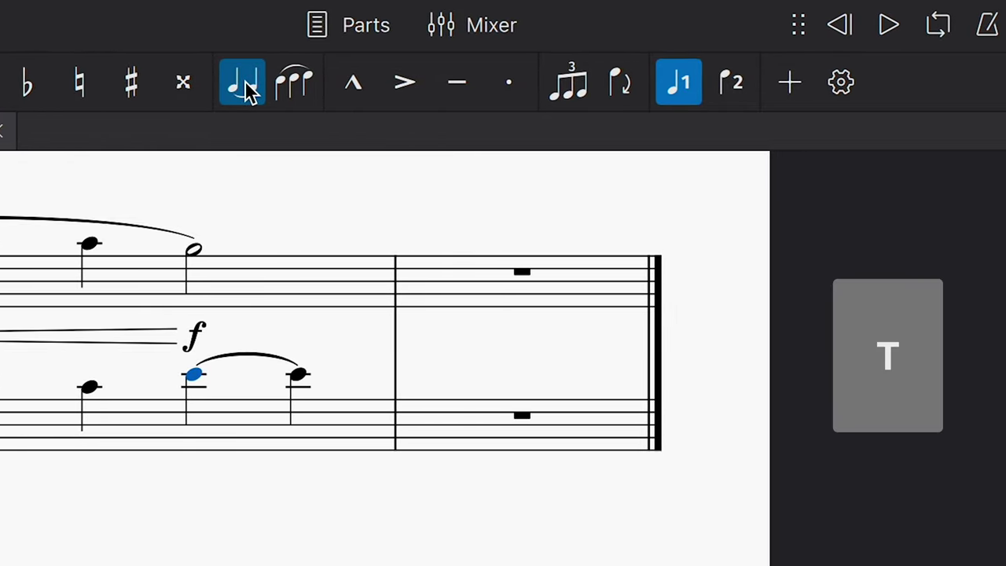
key(Escape)
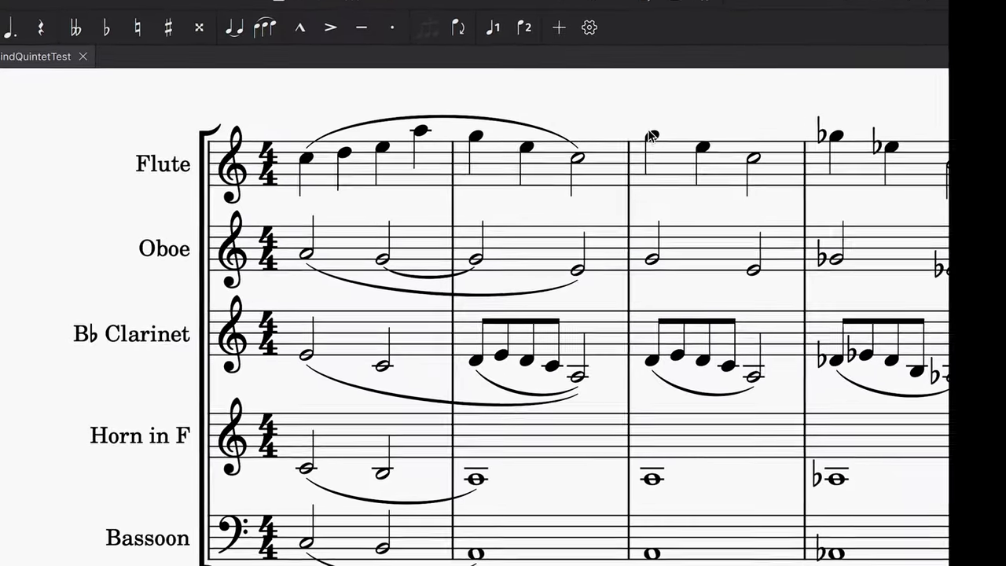
Accent the bar 3 downbeats from Flute down to Clarinet in the WindQuintet score
click(649, 139)
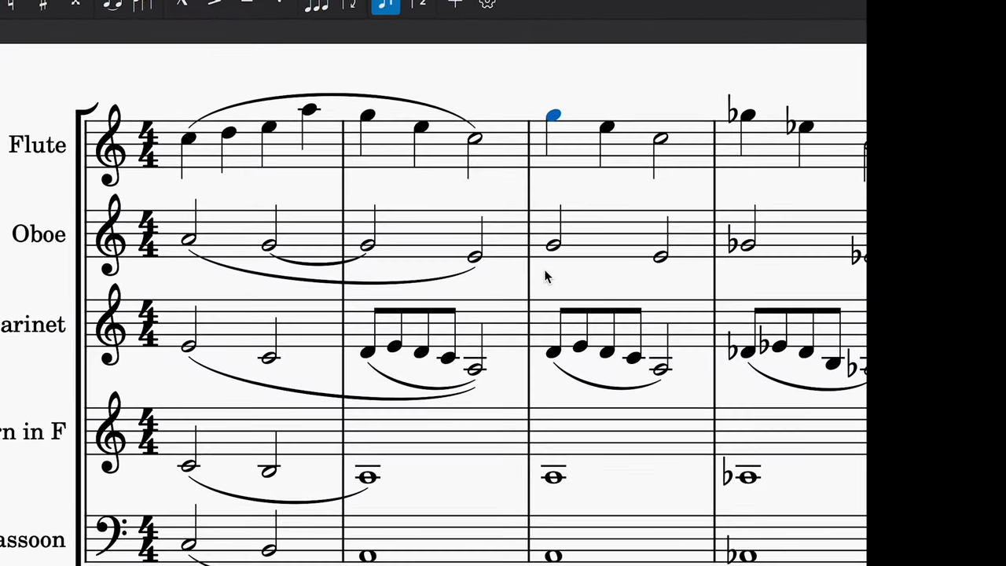
shift+click(522, 349)
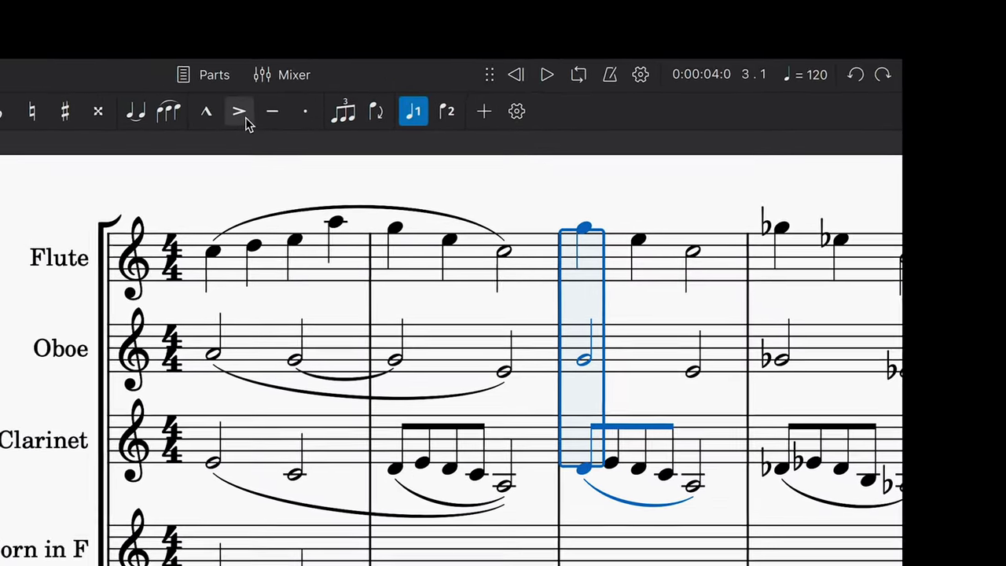
click(245, 117)
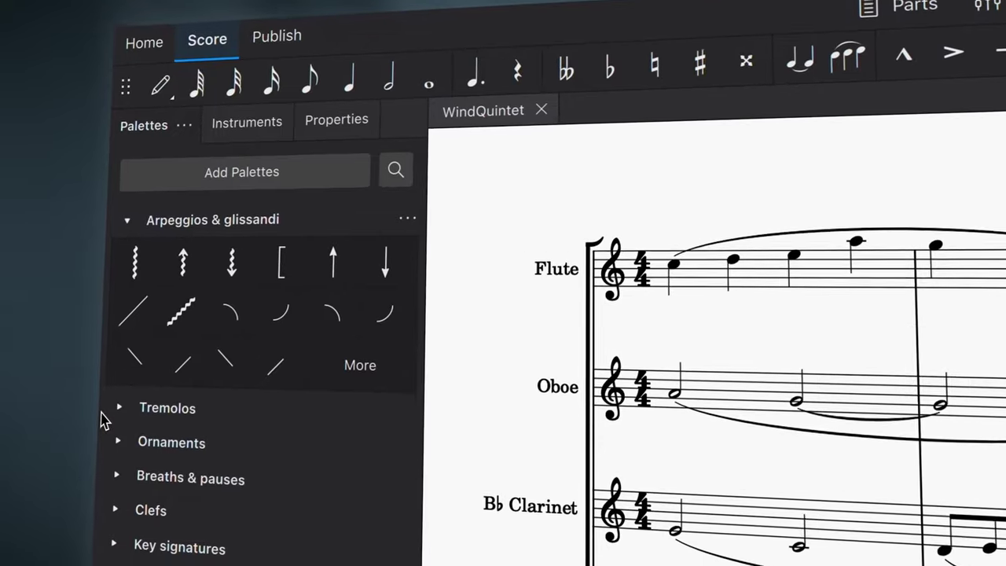
Expand the Tremolos, Ornaments and Breaths & pauses palette collections
click(130, 357)
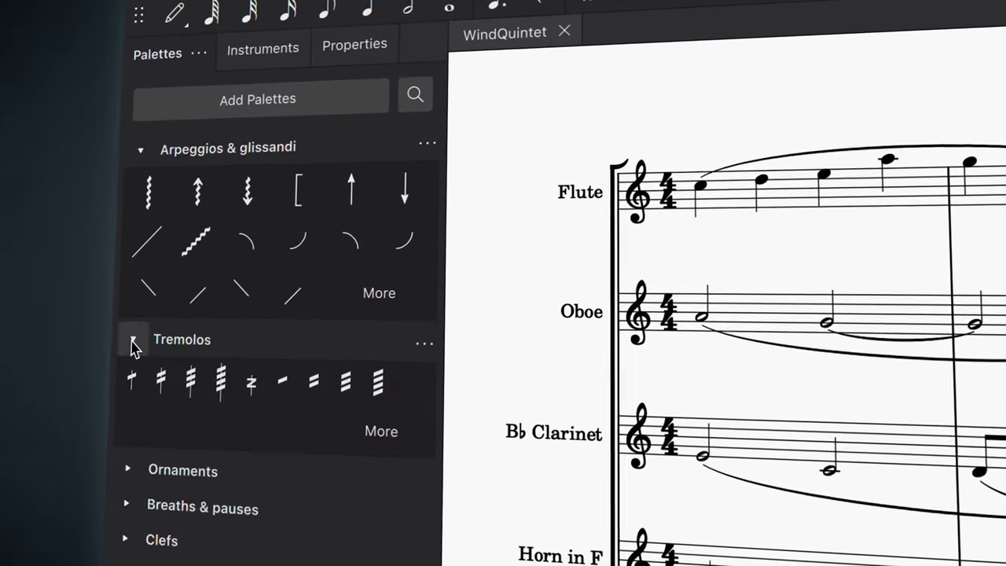
click(135, 420)
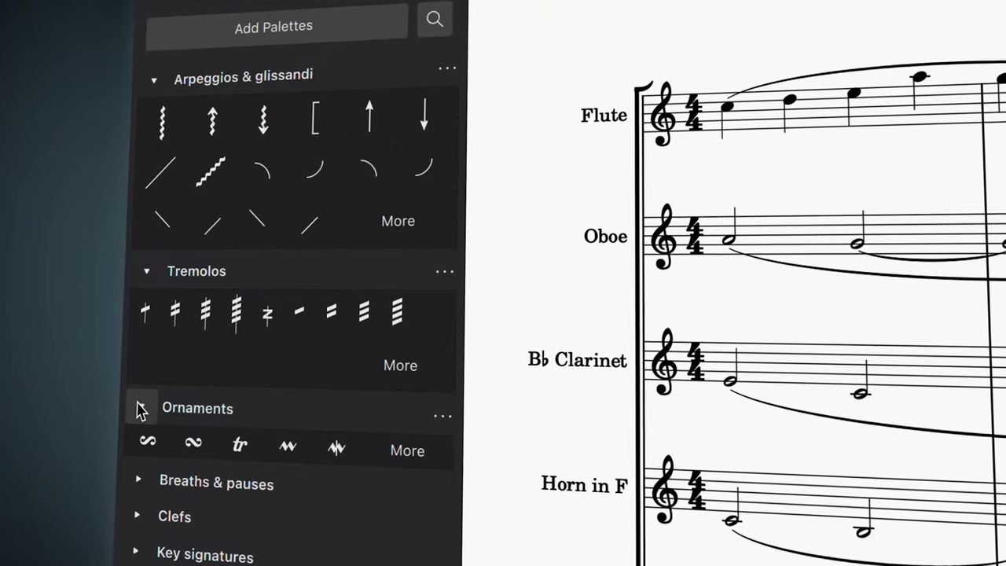
click(150, 432)
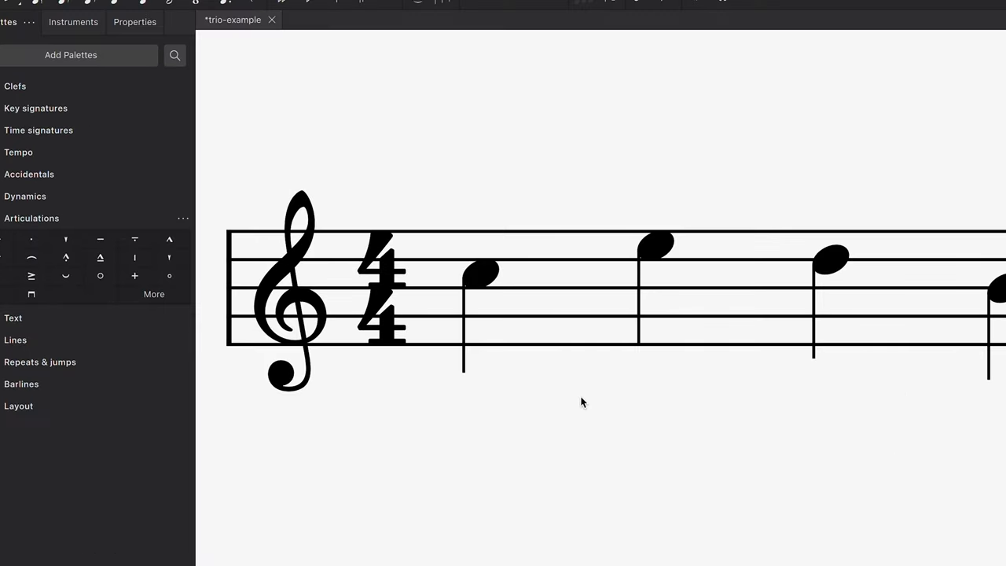
Put a down-bow mark on the trio-example's first quarter note
click(480, 272)
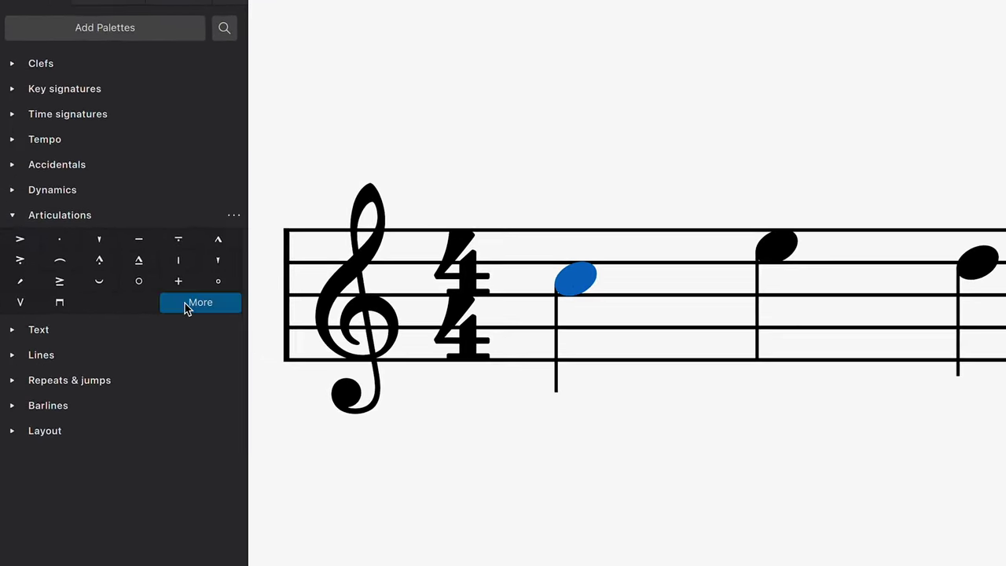
click(8, 283)
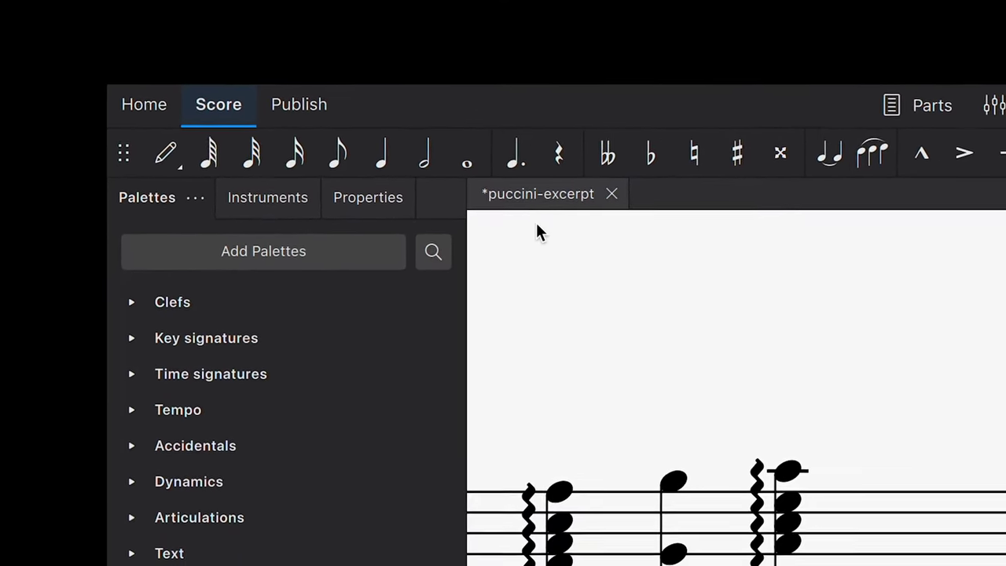
Raise the puccini fermata's playback time stretch from 100% to 101% in Properties
click(407, 197)
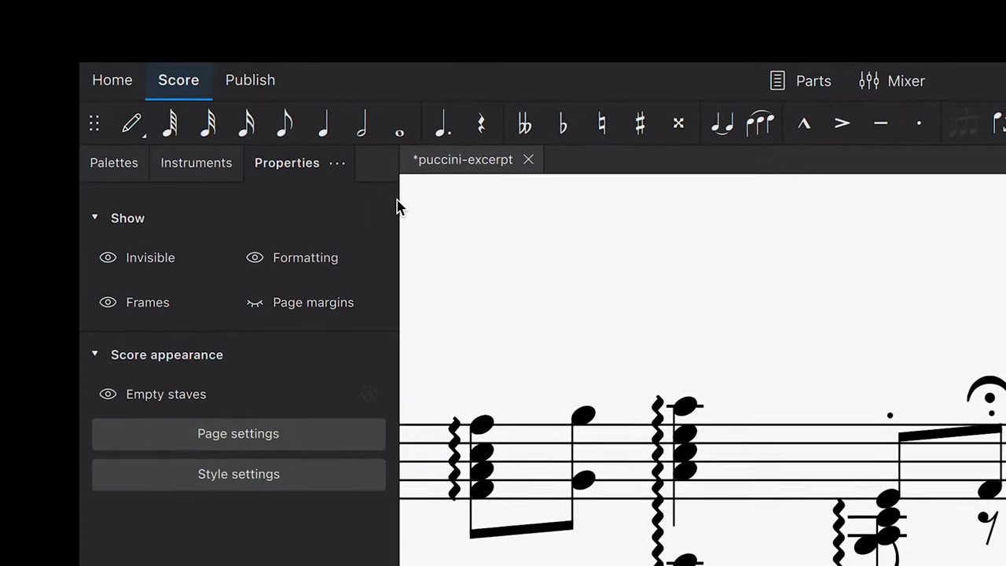
click(997, 398)
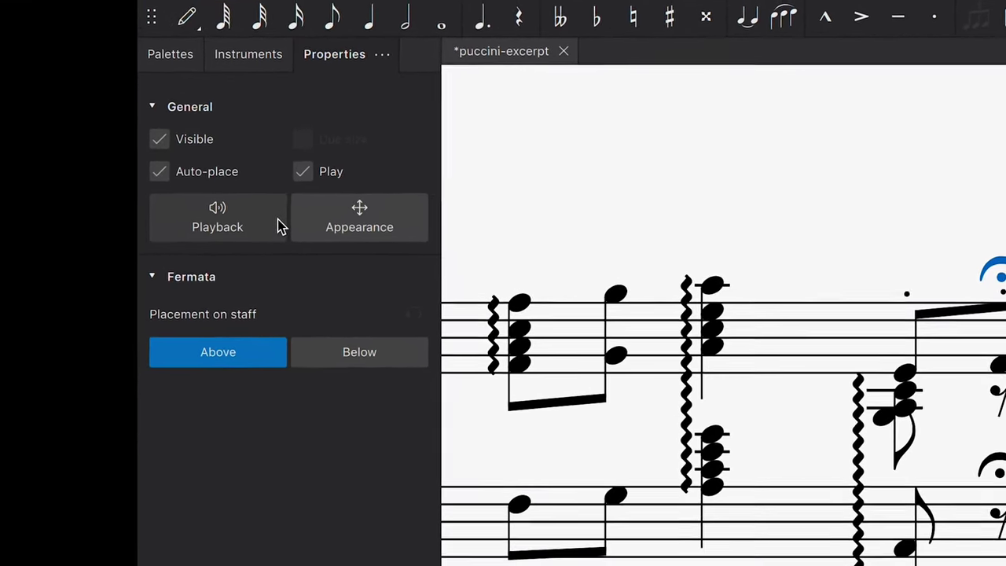
click(321, 204)
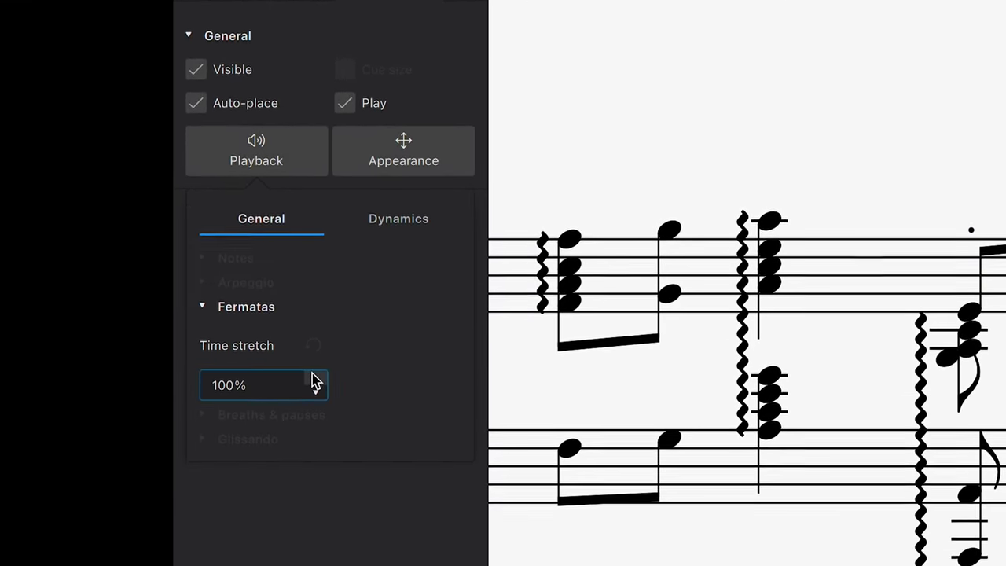
click(313, 376)
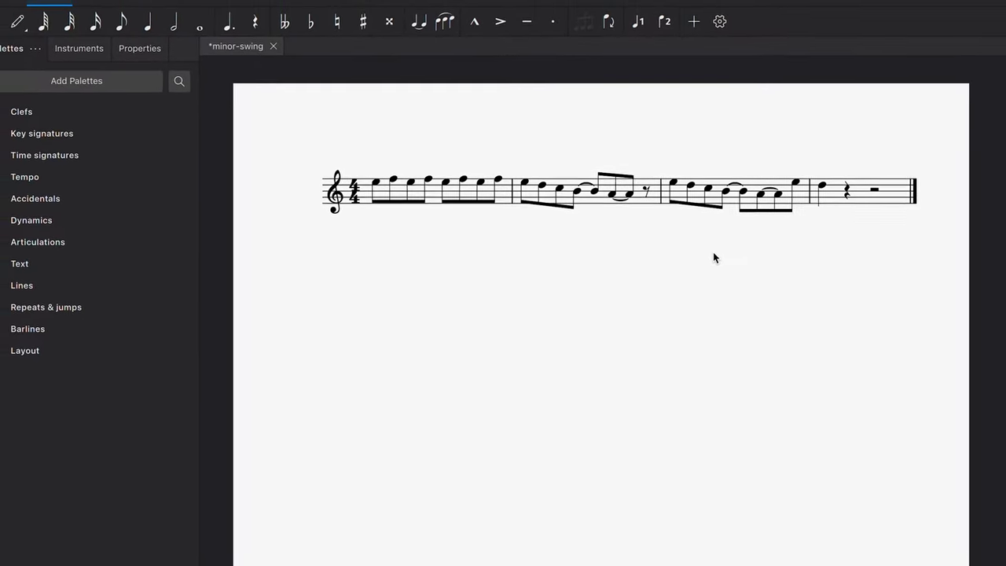
Add rit. over measures 3–4 and a Swing marking on the first note of measure 1
click(713, 197)
shift+click(850, 199)
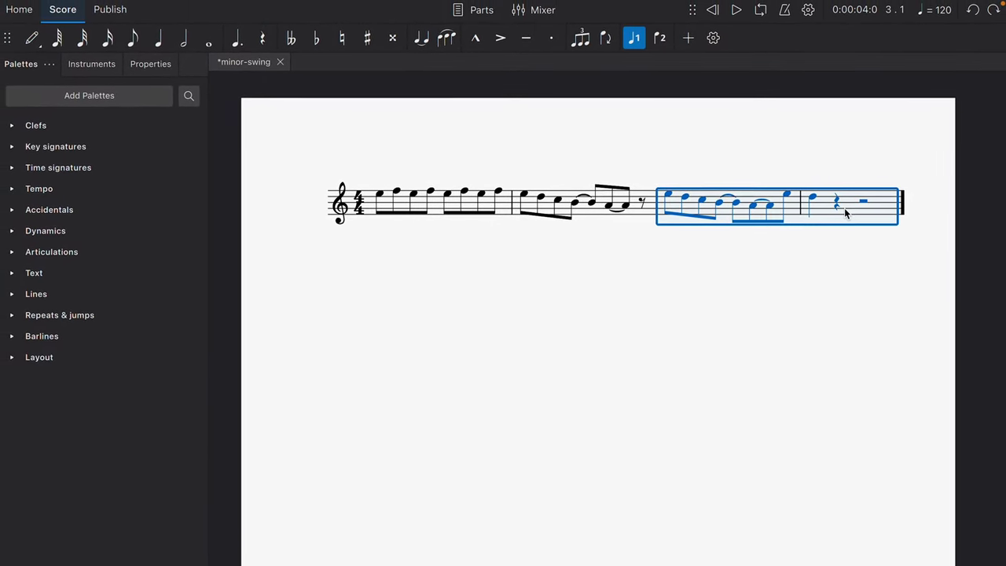
click(100, 186)
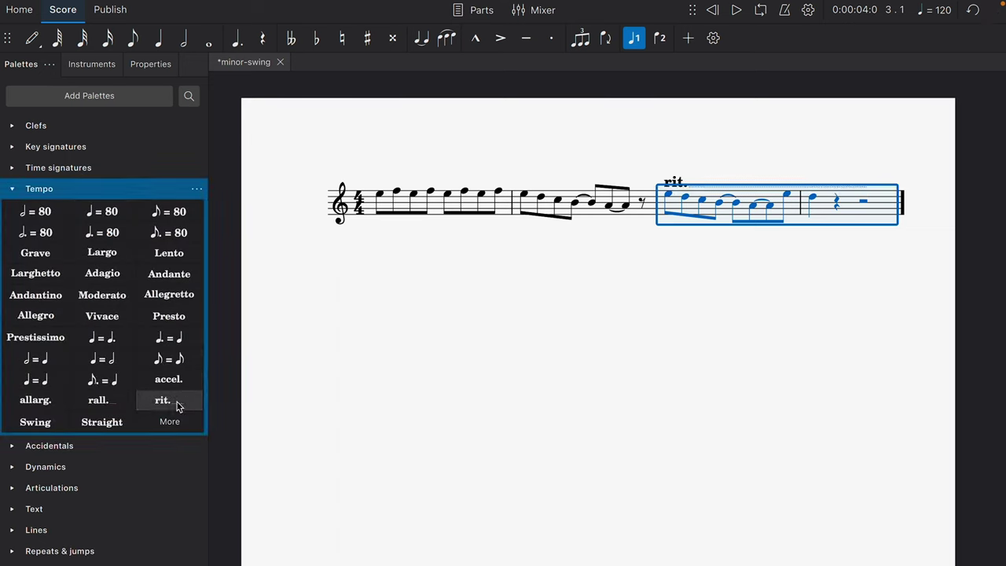
click(379, 195)
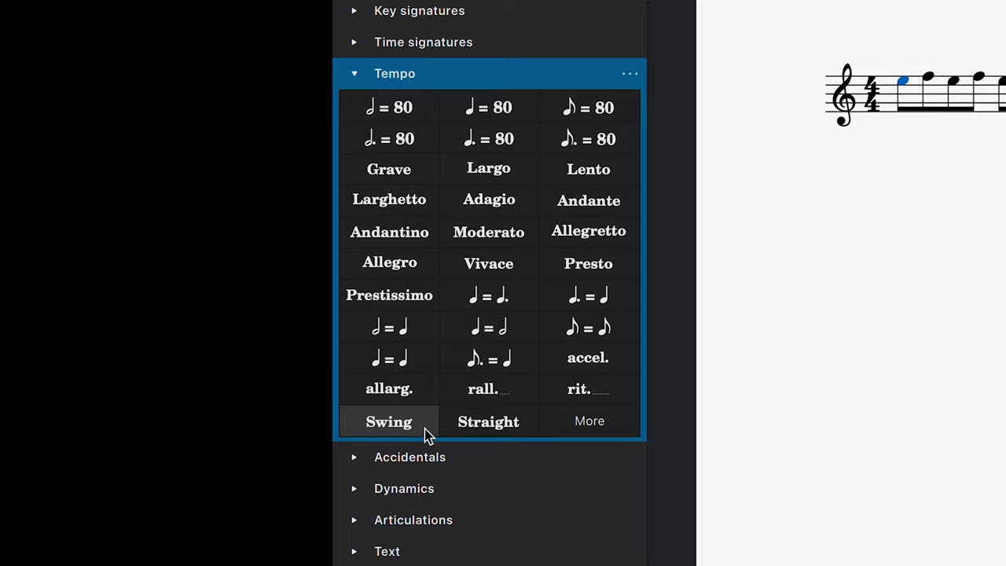
click(425, 434)
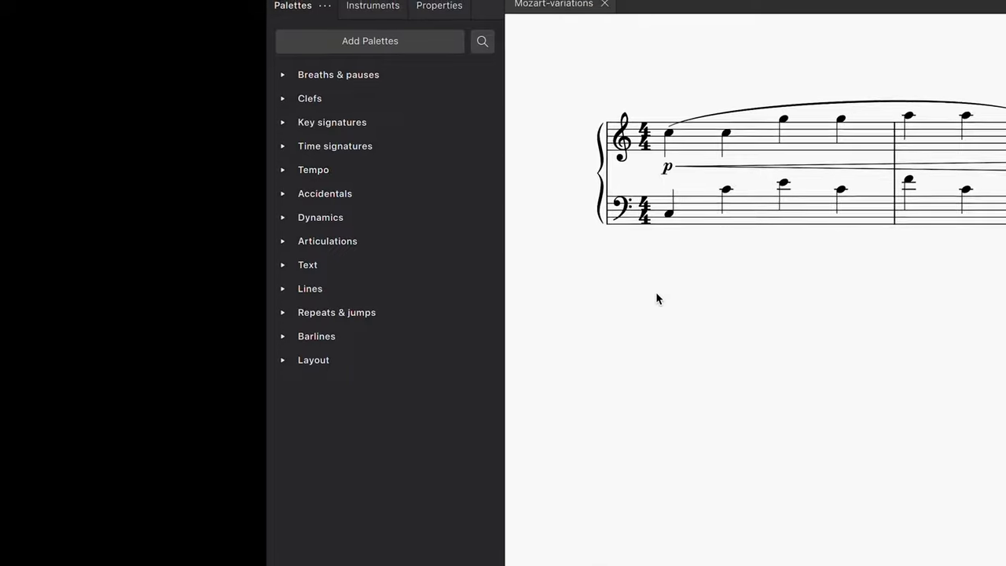
Expand the Tempo and Text palettes and choose the B1 rehearsal mark
click(475, 220)
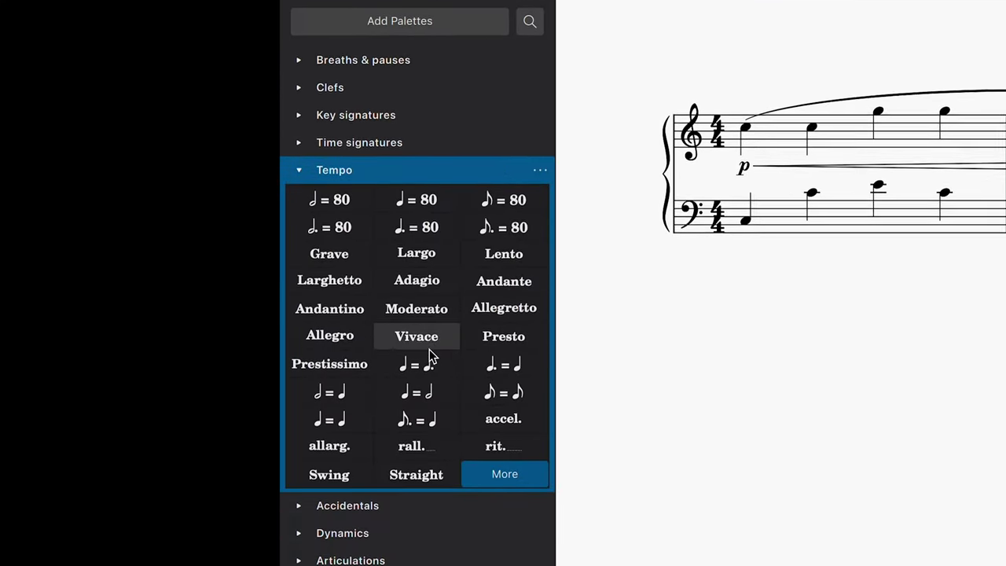
click(405, 516)
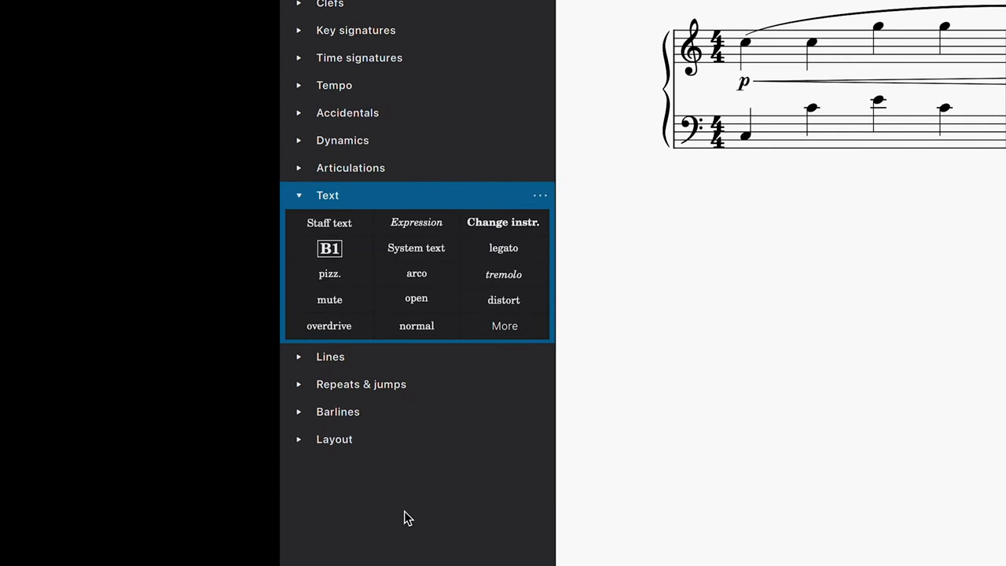
click(361, 259)
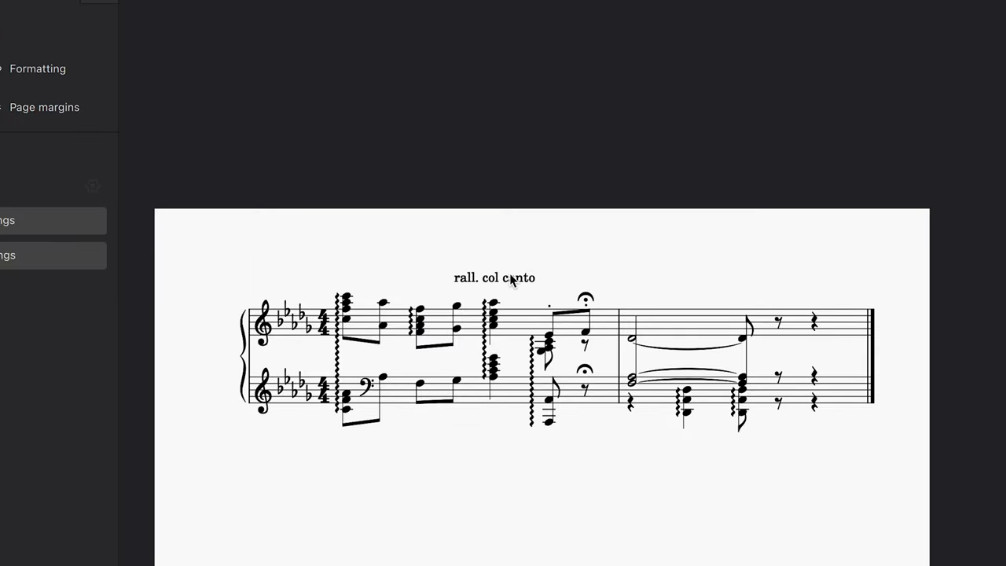
Select all the 'rall. col canto' text and make it italic
double_click(511, 278)
key(ctrl+a)
click(163, 285)
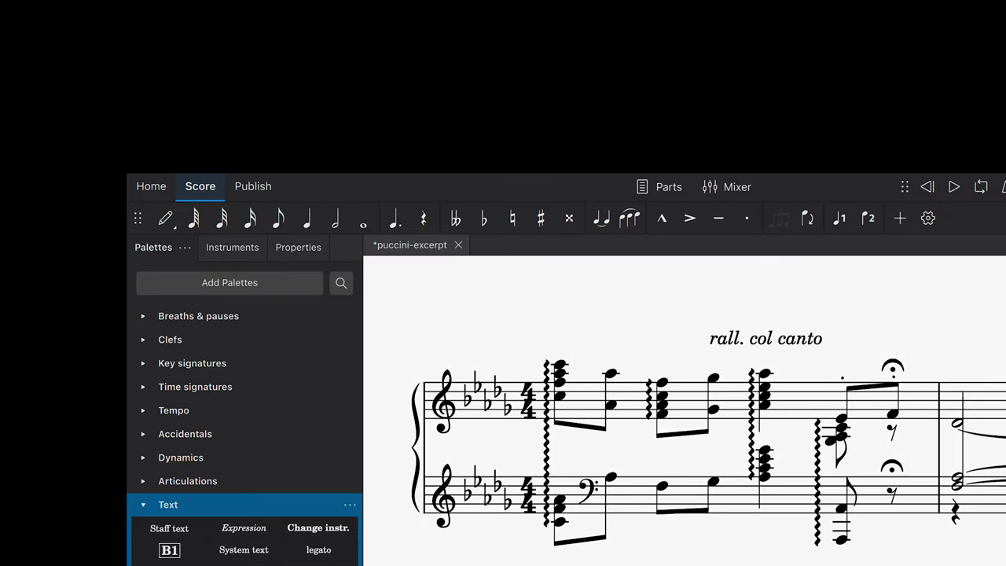
Show the 'rall. col canto' marking's properties and open the Special Characters list
click(316, 248)
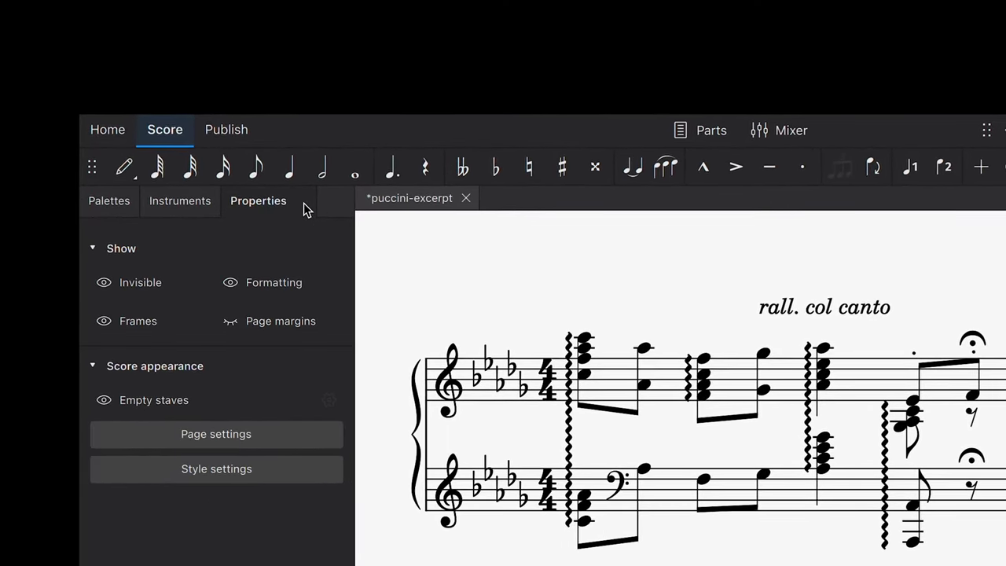
click(806, 317)
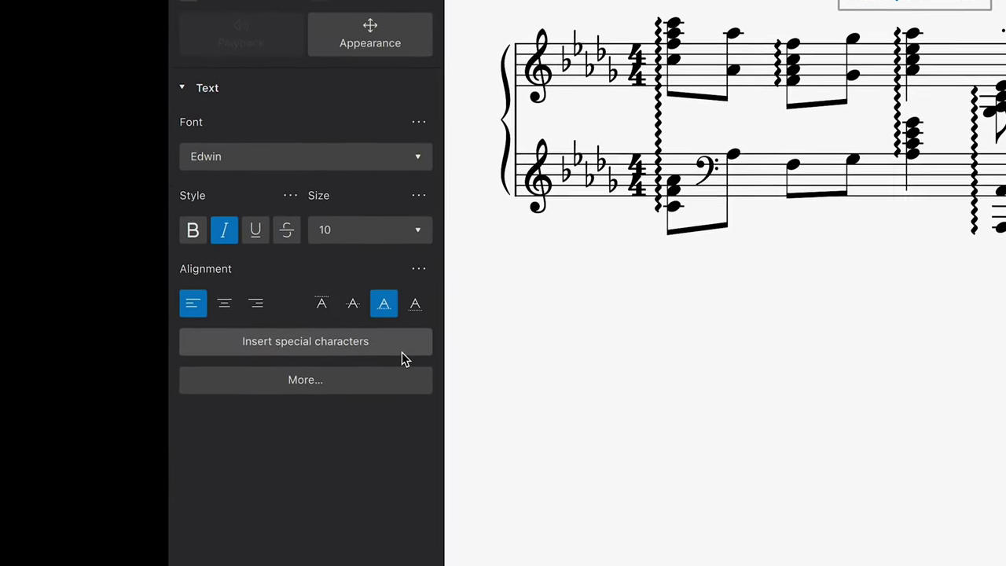
click(401, 350)
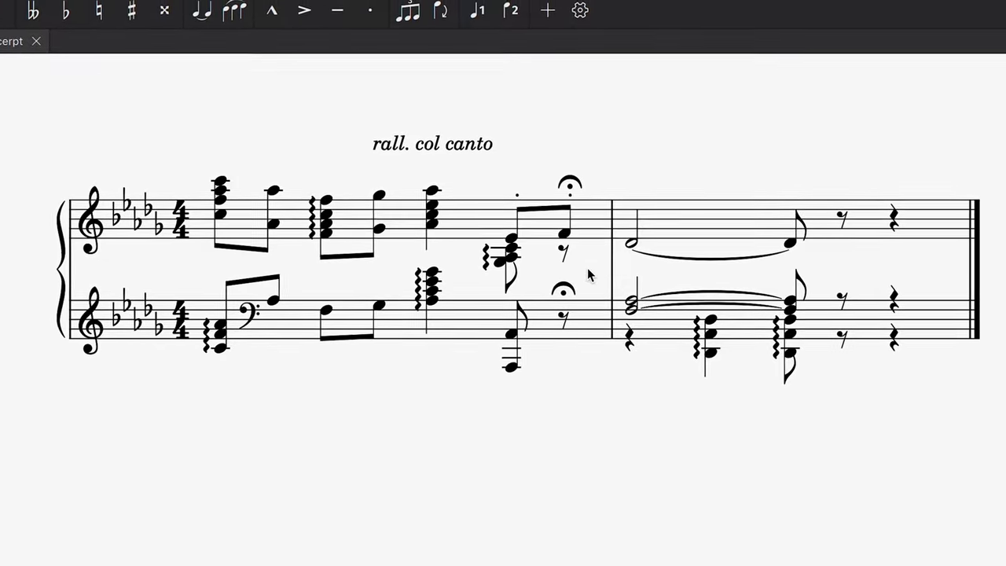
Add staff text 'corta' above the fermata on the treble eighth note, fixing the stray 'l'
click(570, 227)
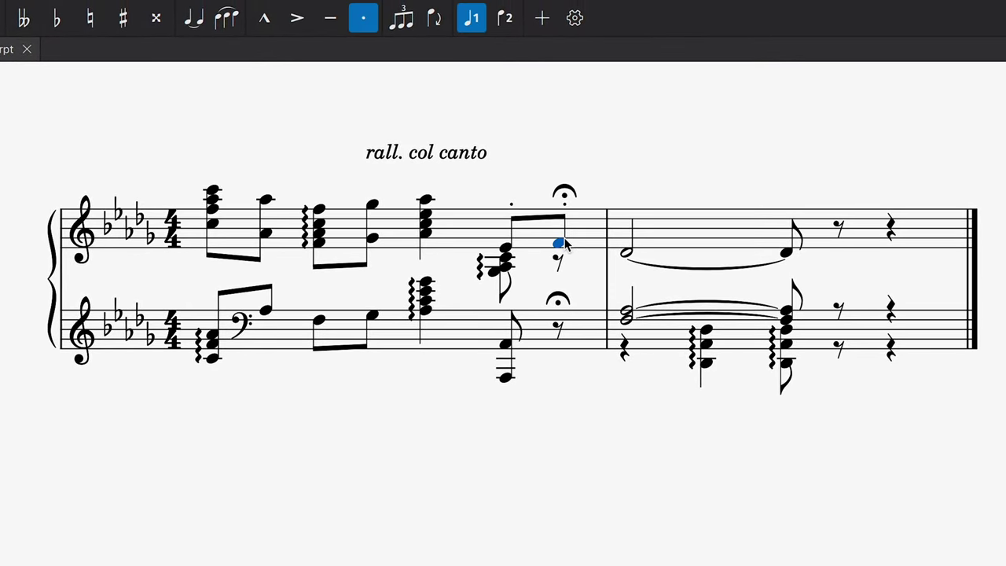
click(541, 17)
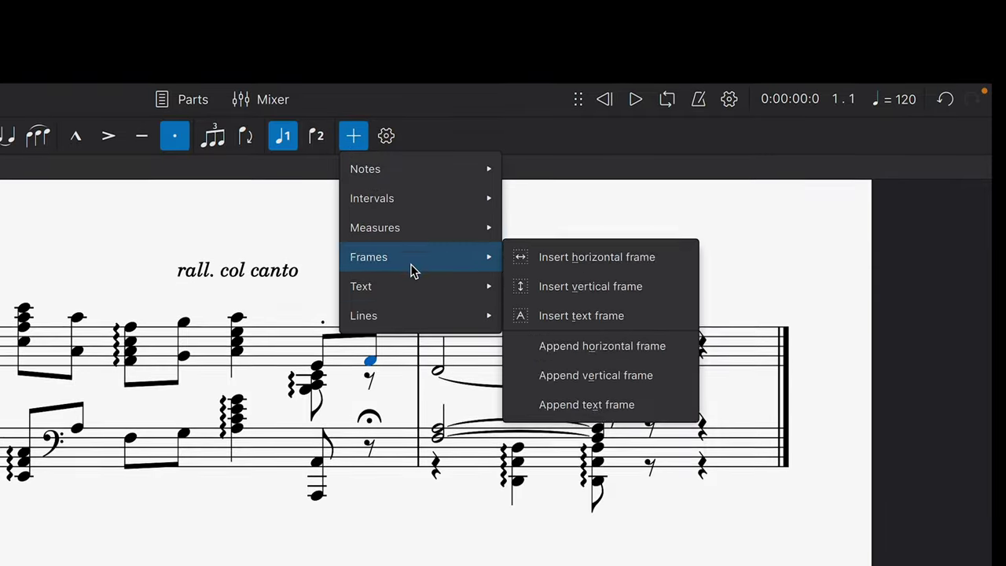
mouse_move(420, 290)
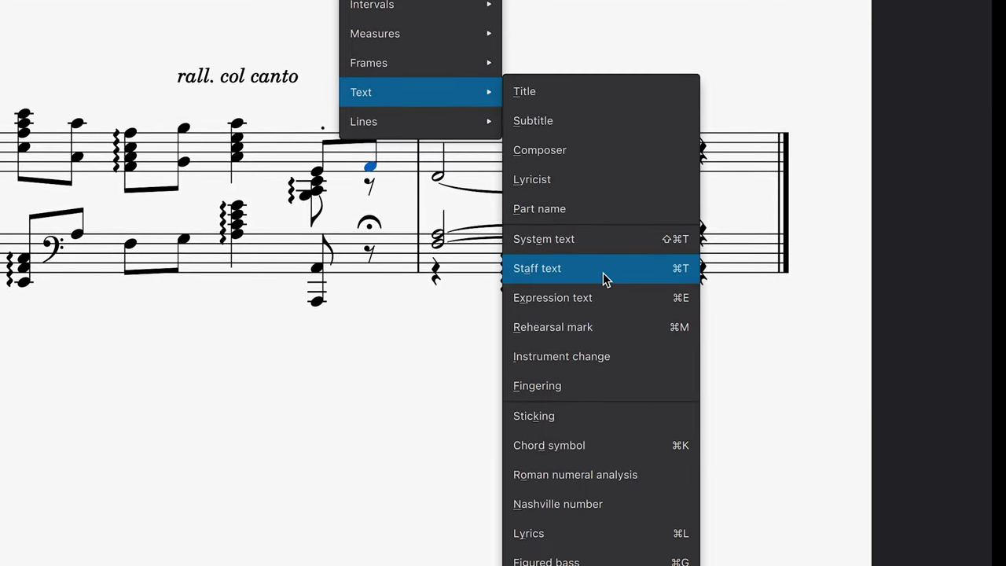
click(604, 311)
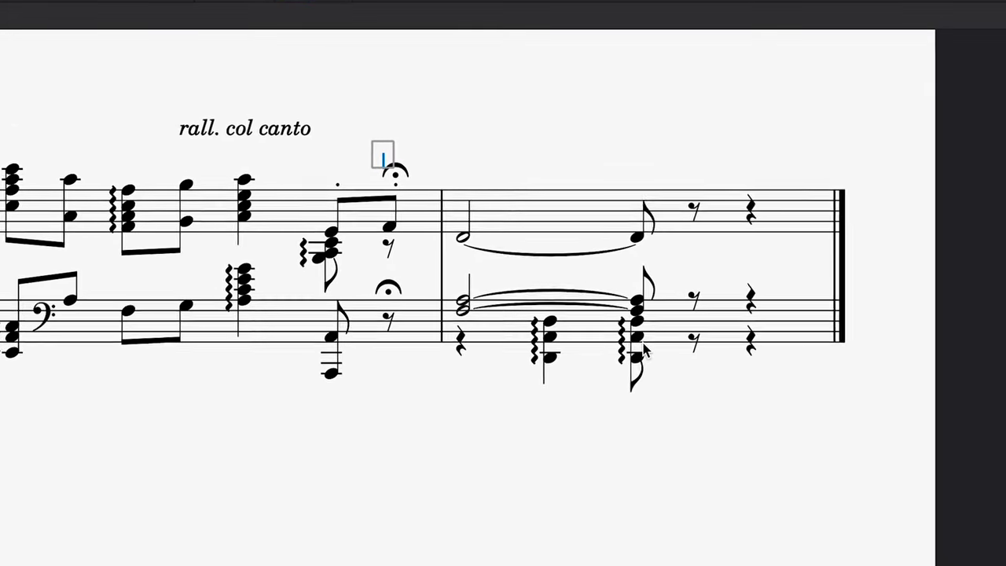
text(corta)
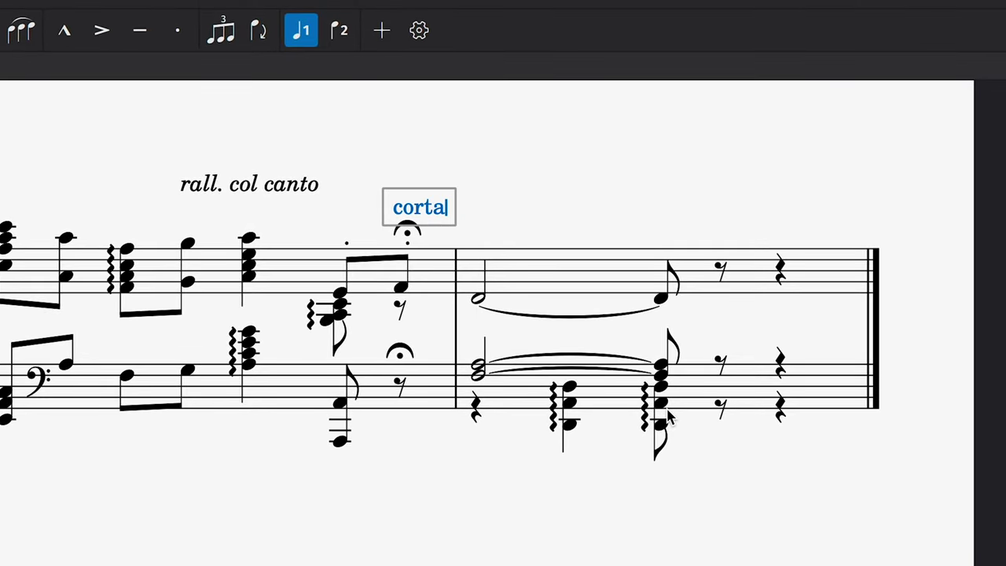
text(l)
key(ctrl+z)
key(ctrl+t)
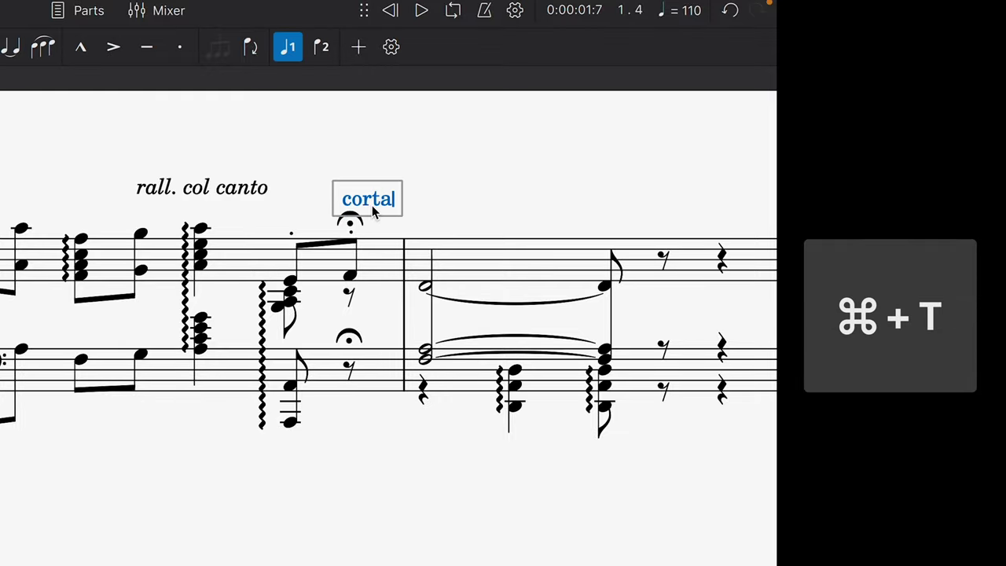
key(BackSpace)
key(Escape)
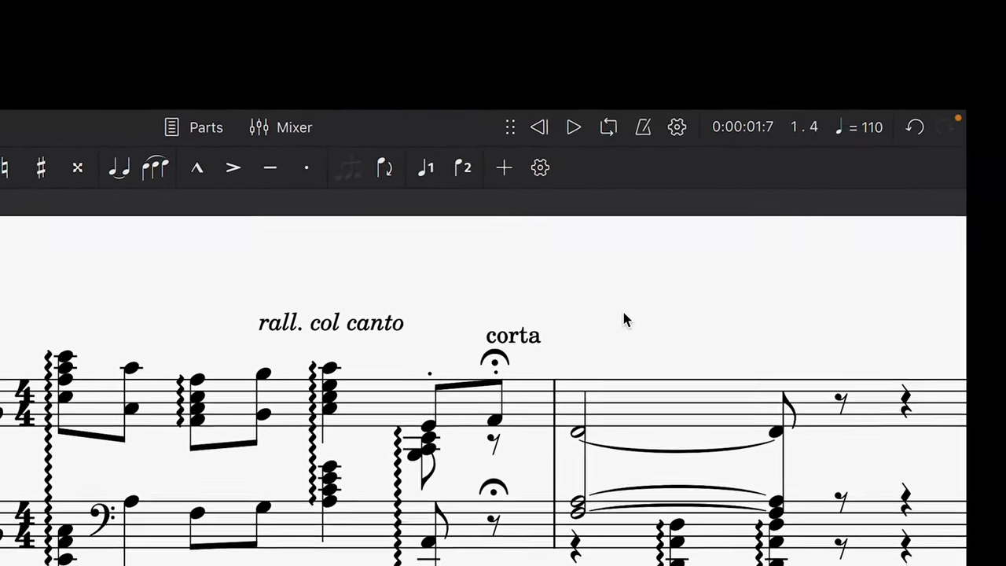
Place an mf dynamic from the Dynamics palette on the first right-hand piano note
click(467, 170)
mouse_move(563, 349)
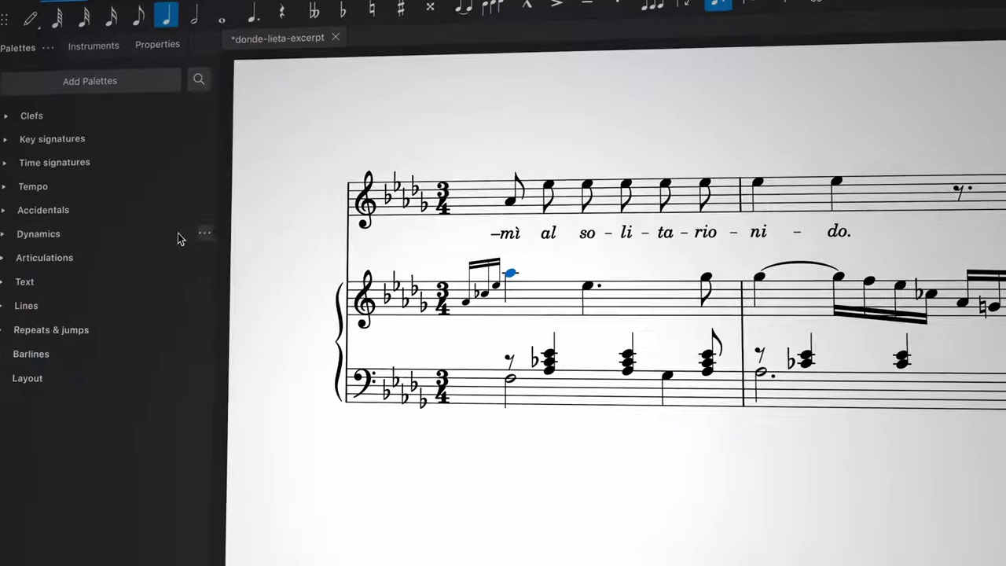
click(131, 234)
click(194, 265)
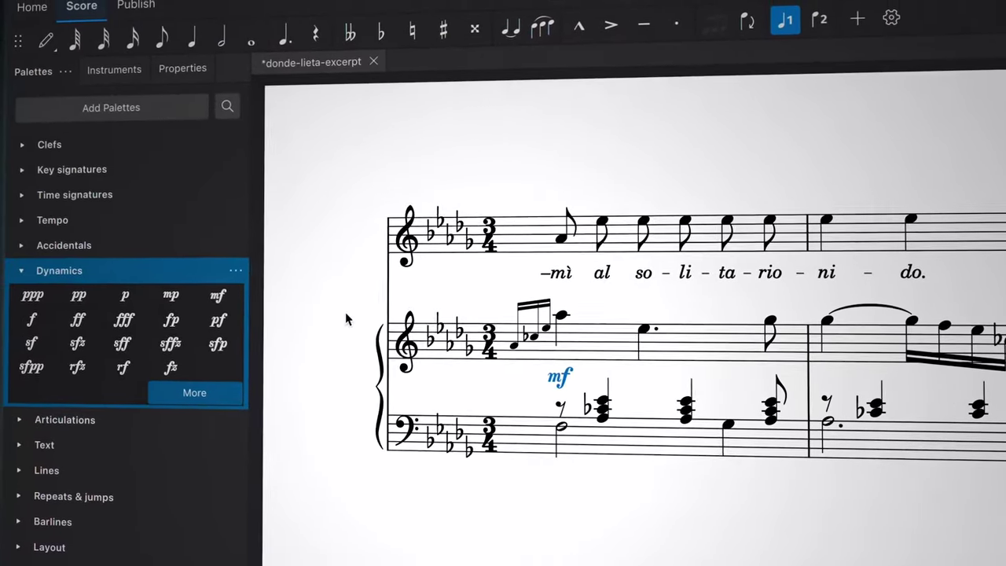